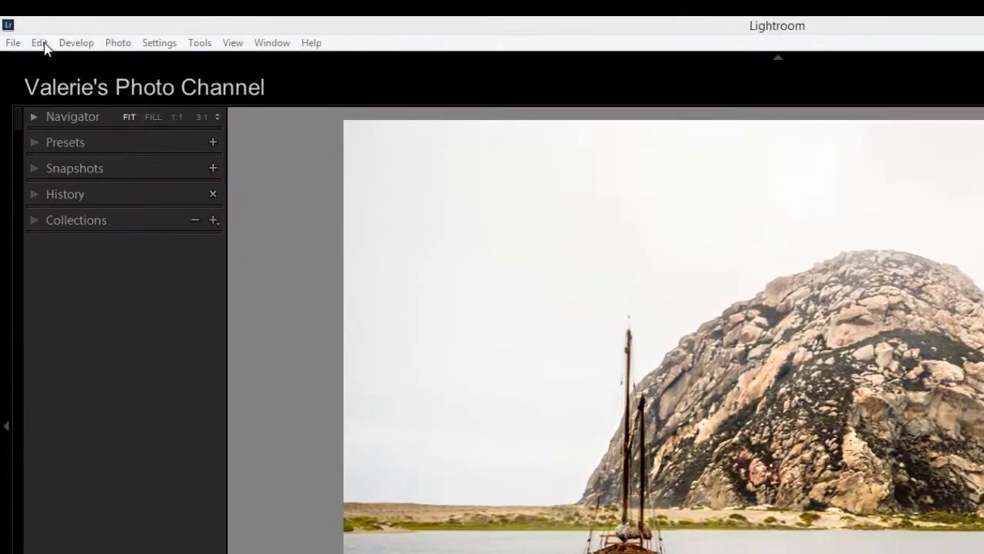
- Confirm Use Graphics Processor is checked on the Performance tab of Edit > Preferences
click(39, 44)
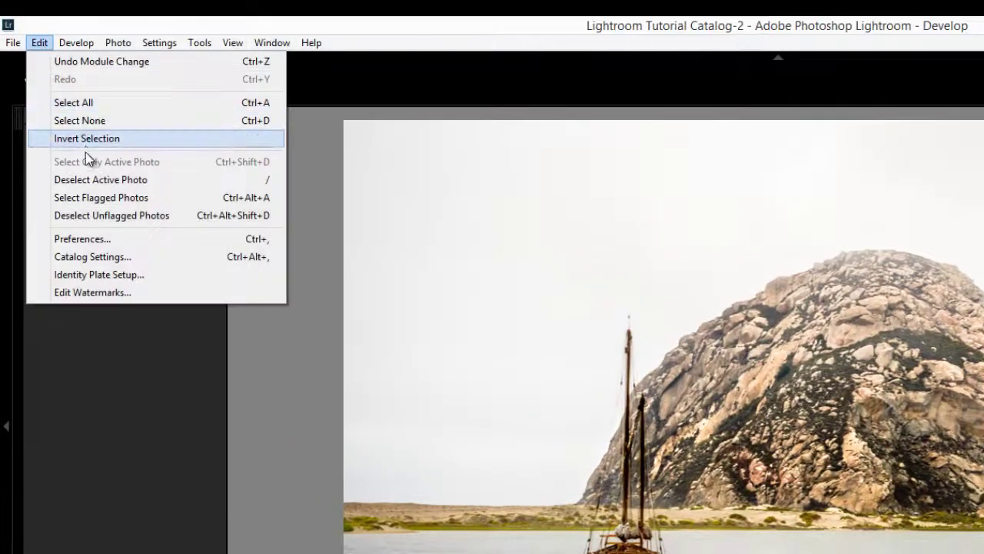
click(84, 237)
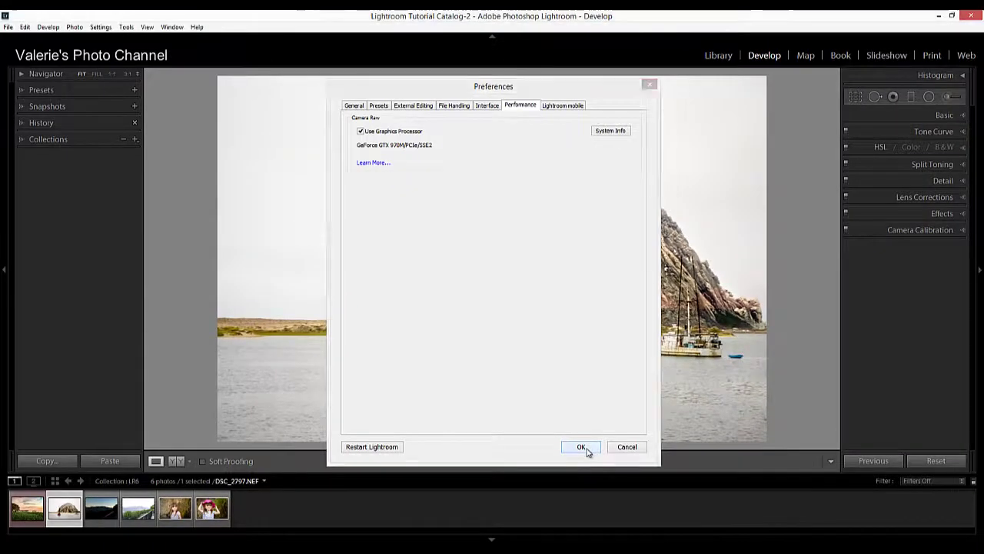
click(582, 446)
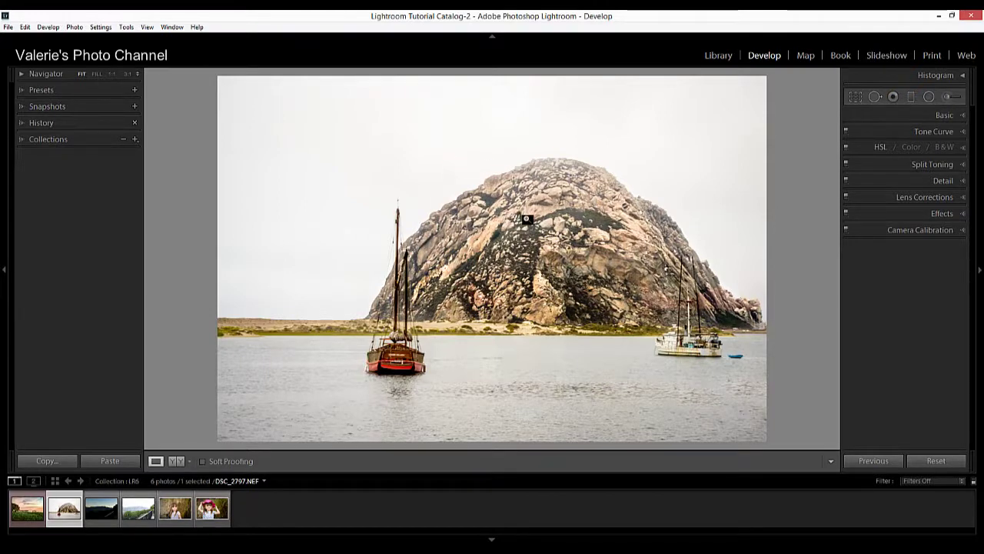
- Add a top-down graduated filter over the sky with Temp -32, Exposure -0.66 and Saturation 12
click(911, 96)
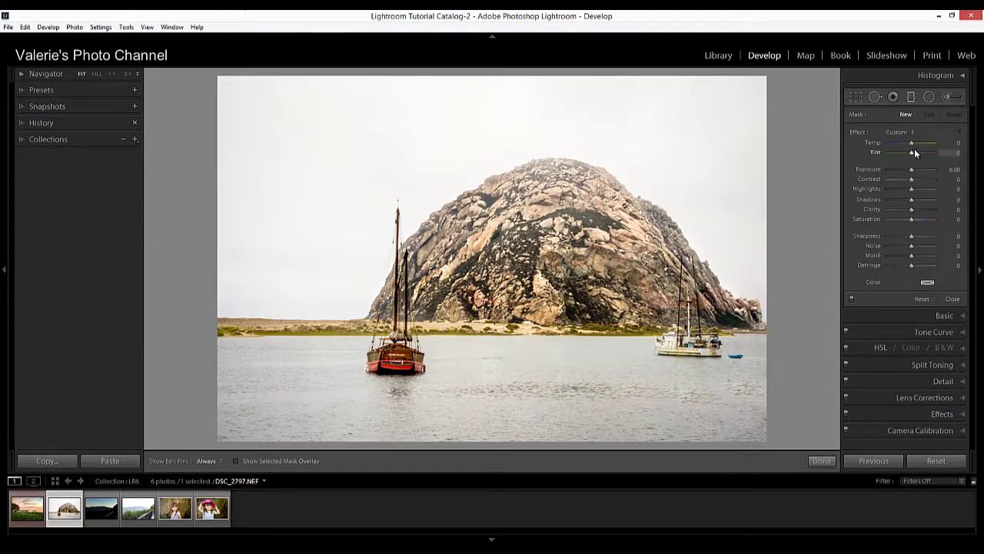
drag(912, 143, 906, 142)
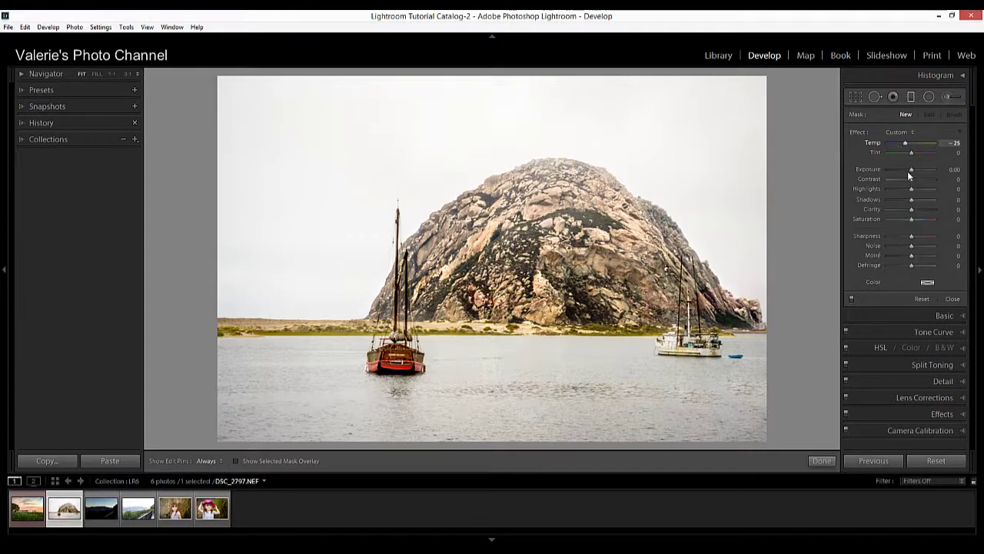
drag(911, 168, 909, 170)
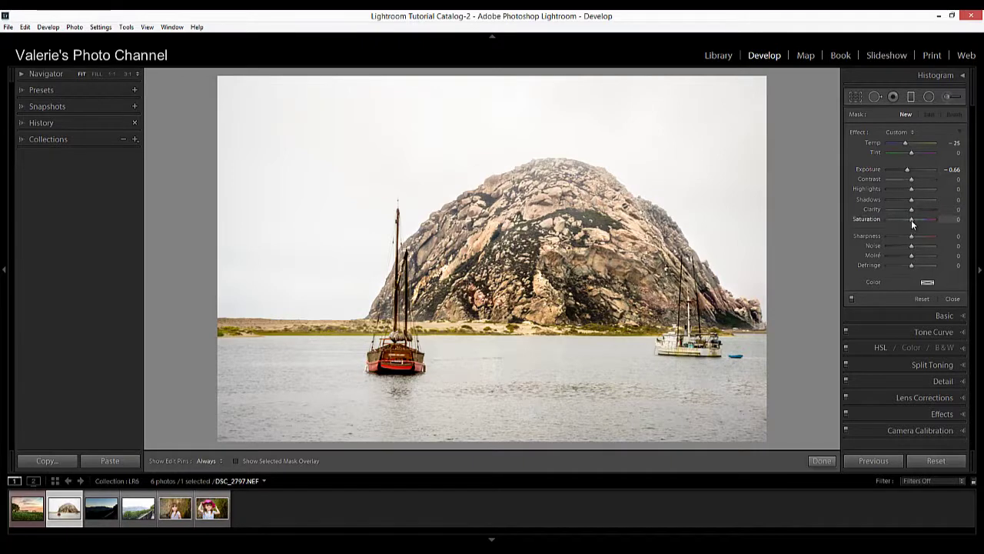
drag(913, 223, 912, 223)
drag(504, 75, 490, 335)
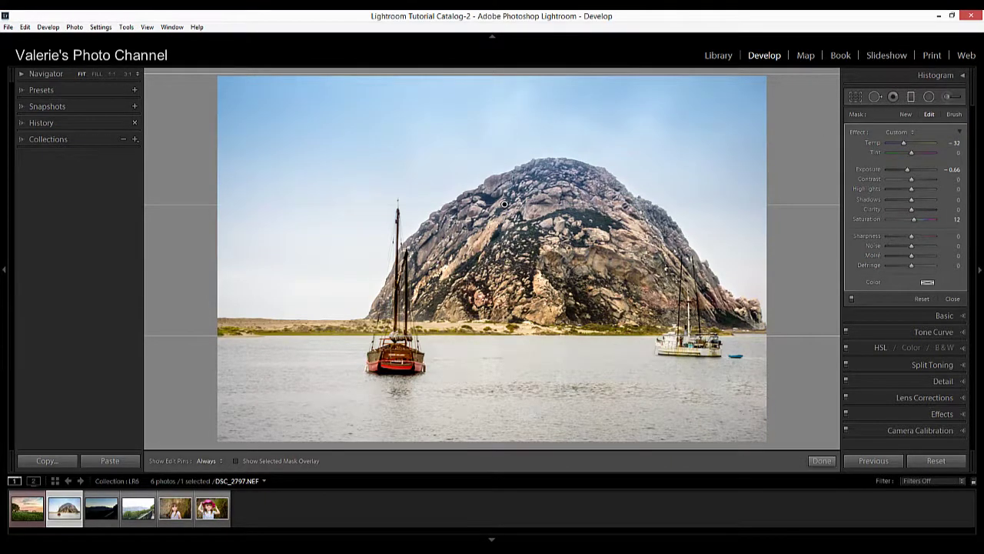
click(235, 461)
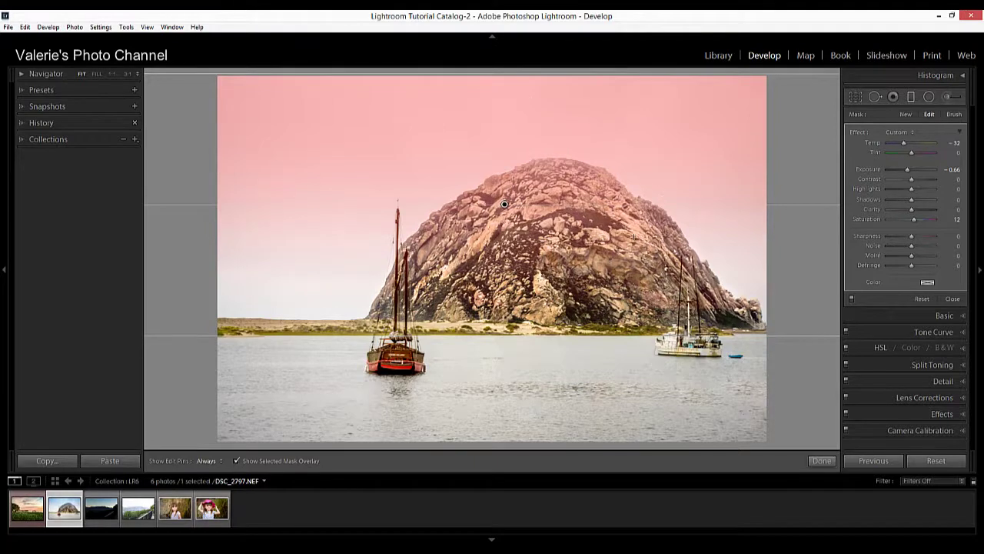
click(237, 461)
click(237, 461)
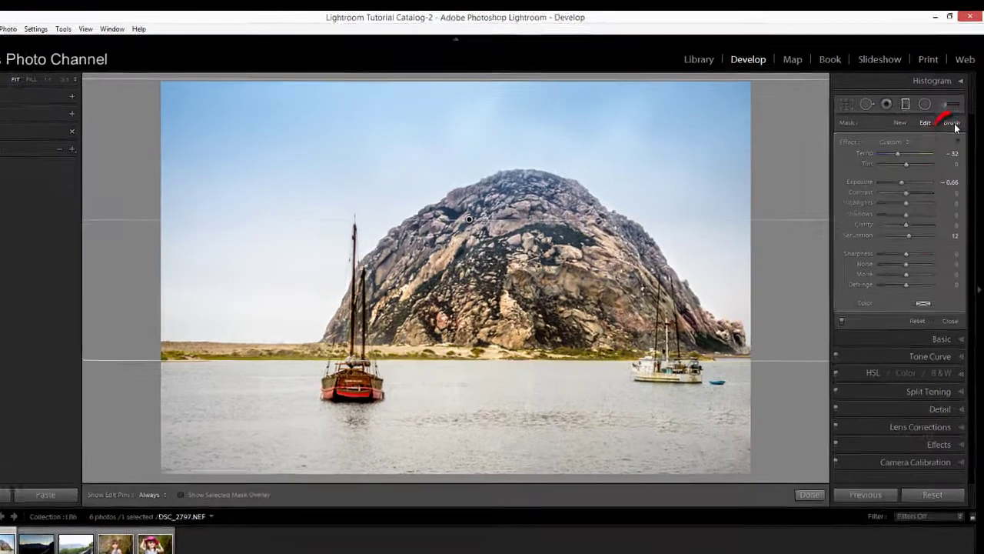
- Erase the graduated filter's mask from the rock using the Alt erase brush
click(954, 115)
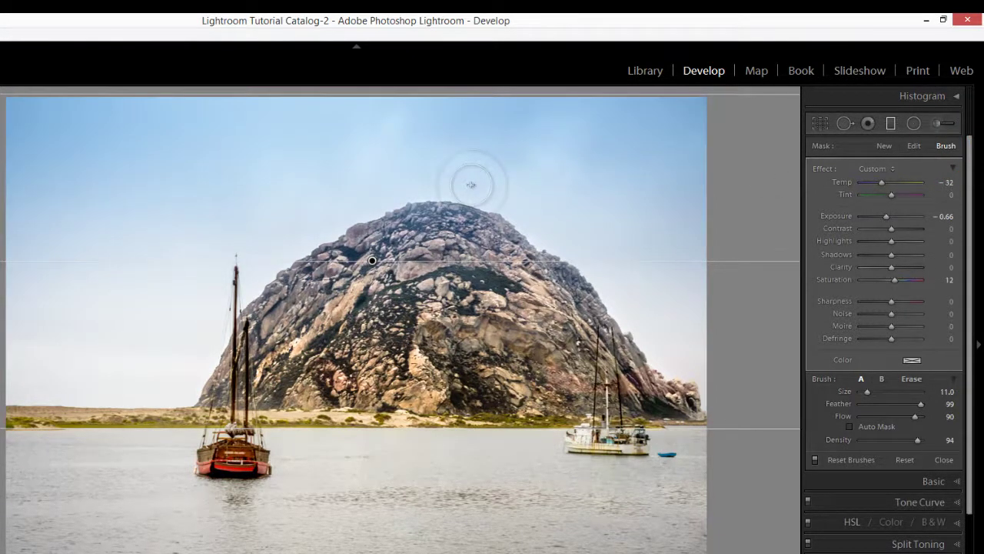
key(alt)
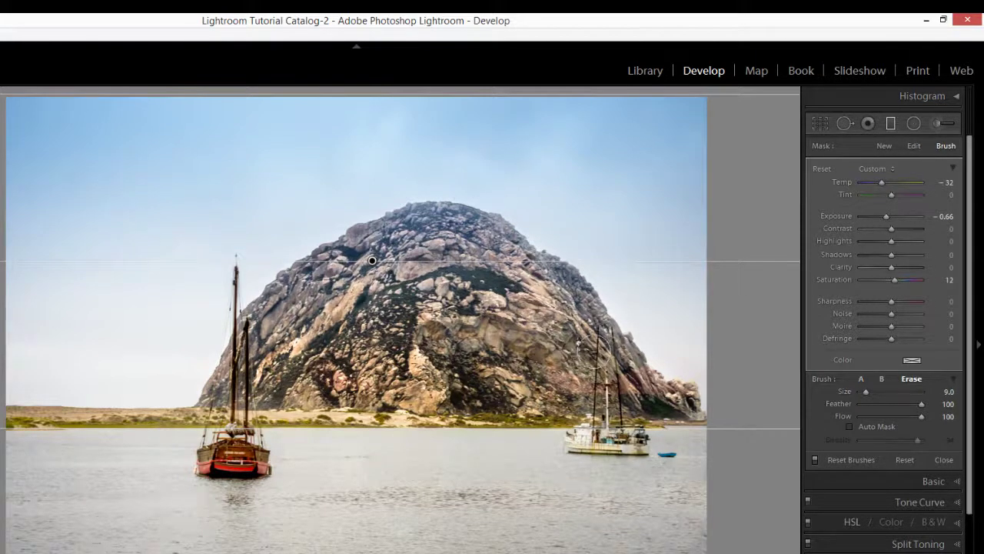
mouse_move(592, 338)
mouse_down()
mouse_move(569, 300)
mouse_move(480, 231)
mouse_move(434, 231)
mouse_move(313, 286)
mouse_move(382, 246)
mouse_move(303, 279)
mouse_move(289, 310)
mouse_move(432, 264)
mouse_move(292, 323)
mouse_move(476, 276)
mouse_move(462, 230)
mouse_move(588, 325)
mouse_move(650, 396)
mouse_move(578, 330)
mouse_up()
mouse_move(550, 285)
mouse_down()
mouse_move(477, 241)
mouse_move(422, 230)
mouse_move(396, 257)
mouse_move(465, 304)
mouse_up()
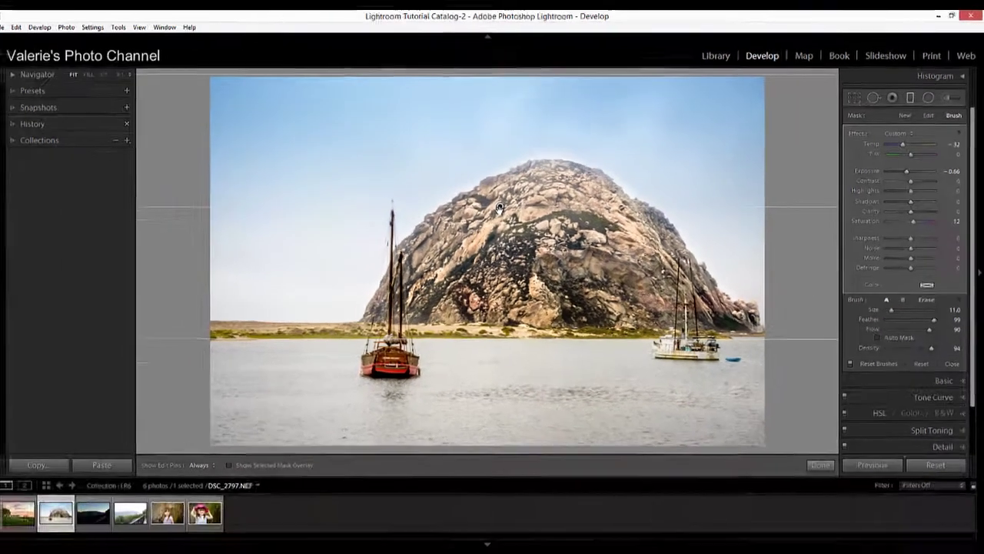
- Finish the graduated filter and draw a radial filter ellipse over the white boat
click(822, 460)
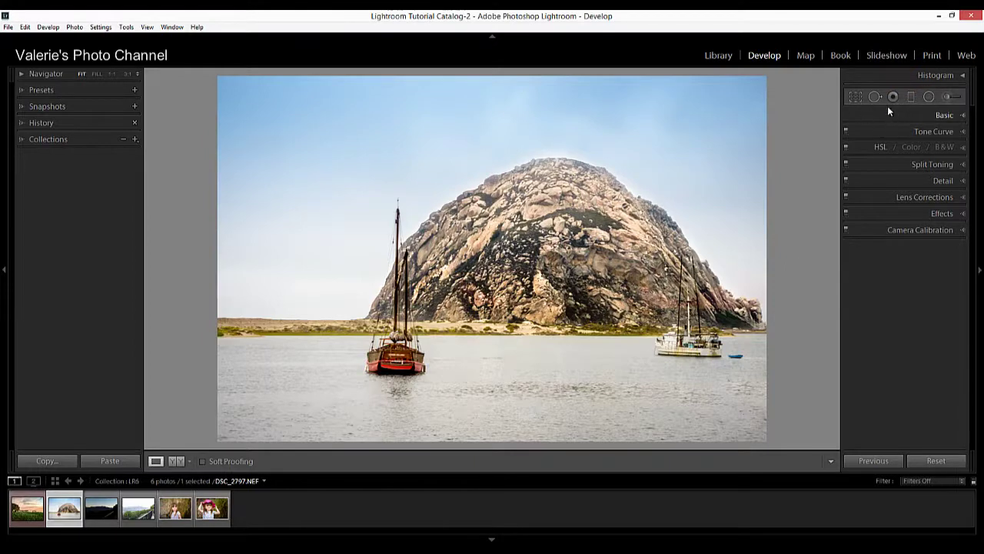
click(929, 98)
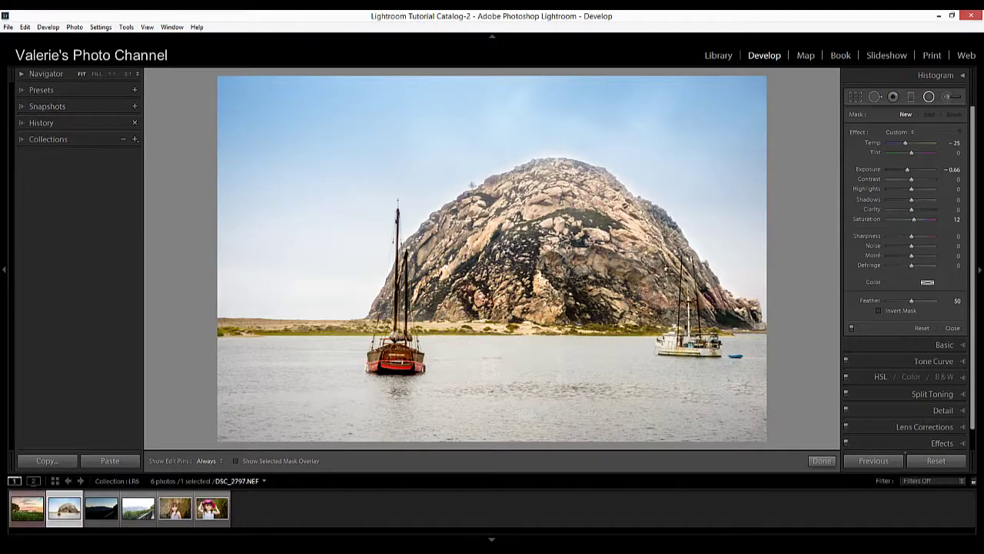
click(662, 333)
drag(661, 333, 684, 368)
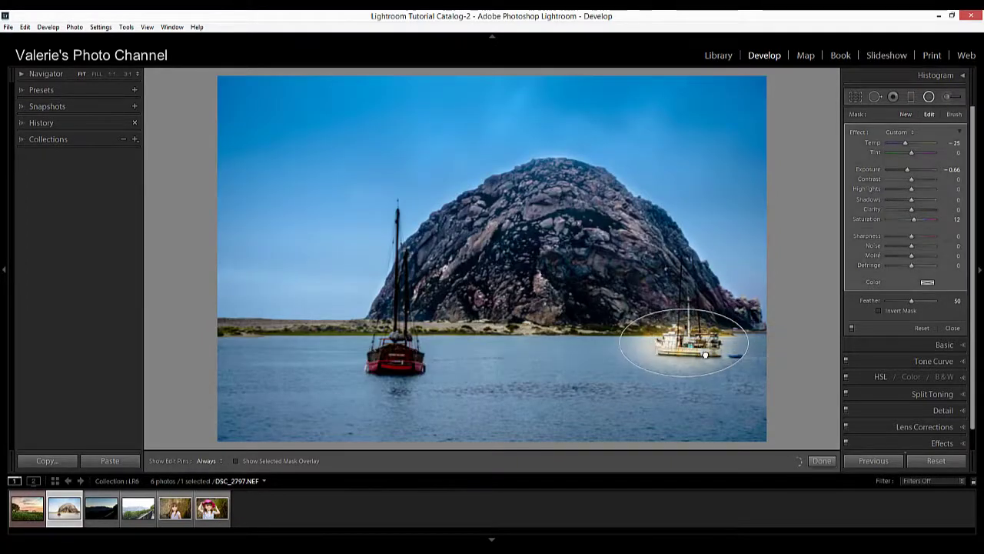
- Delete the radial filter on the boat and close the local adjustment tools
click(955, 115)
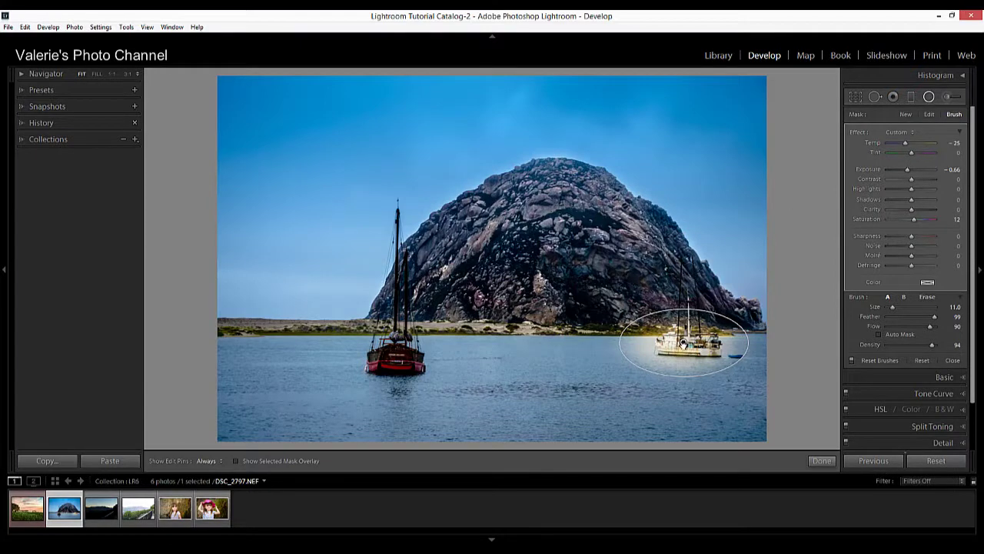
click(683, 344)
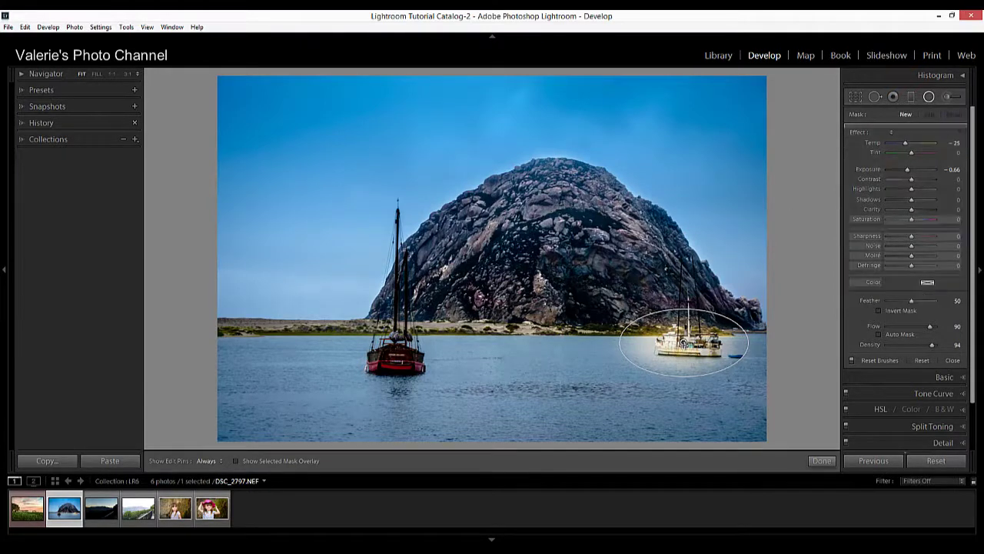
key(Delete)
click(821, 461)
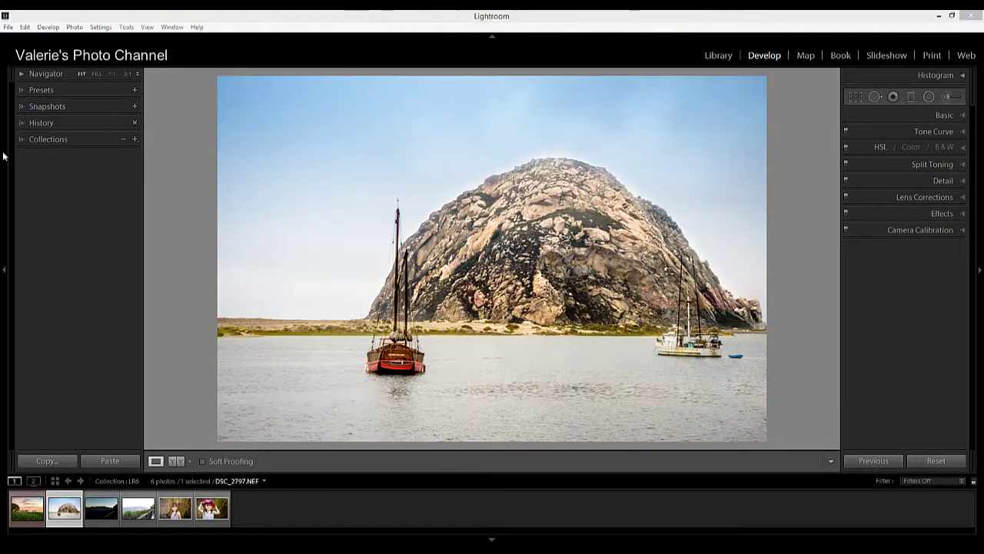
- Select the dark canyon sunset photo DSC_3041.dng together with the next filmstrip photo
click(104, 515)
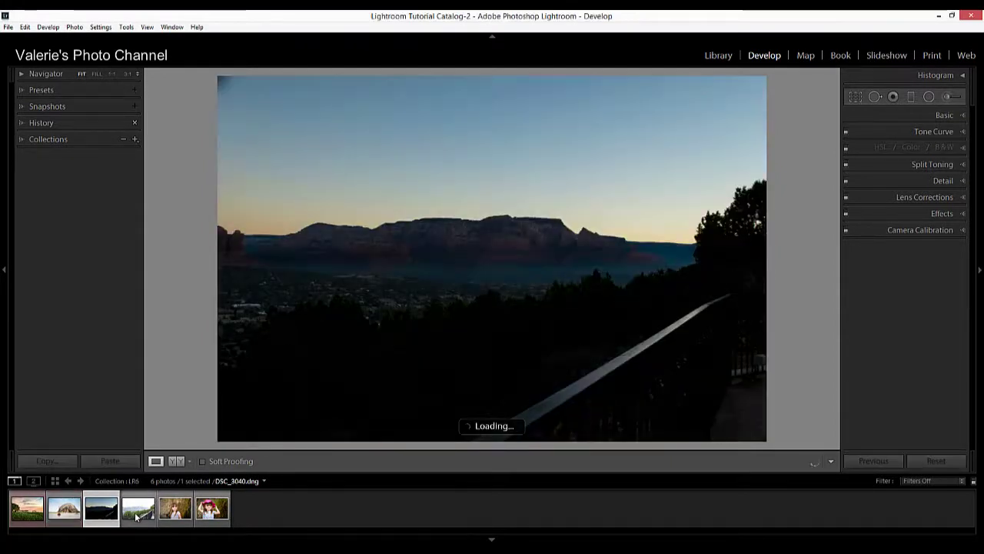
ctrl+click(136, 516)
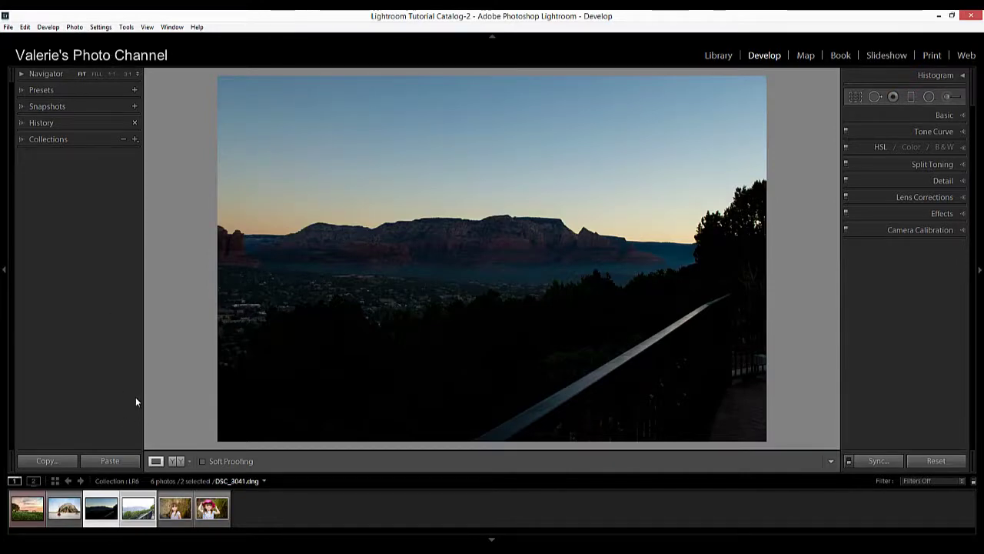
- Run Photo > Photo Merge > HDR on the two selected canyon exposures
click(75, 27)
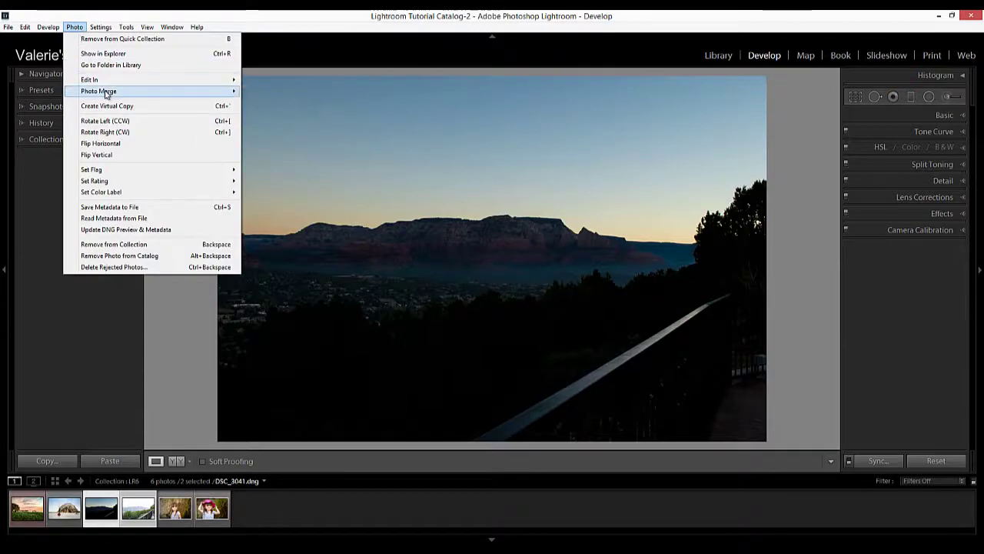
mouse_move(112, 95)
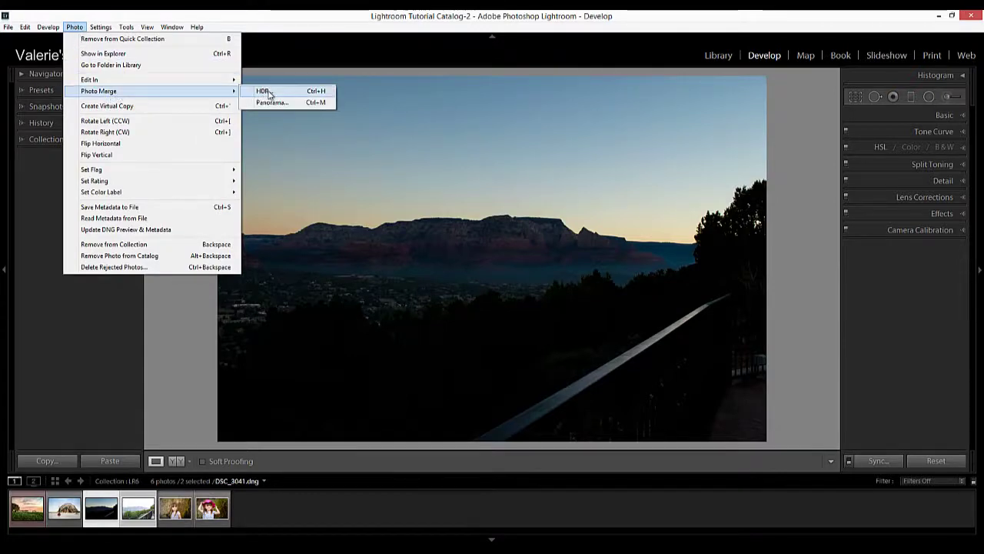
click(266, 91)
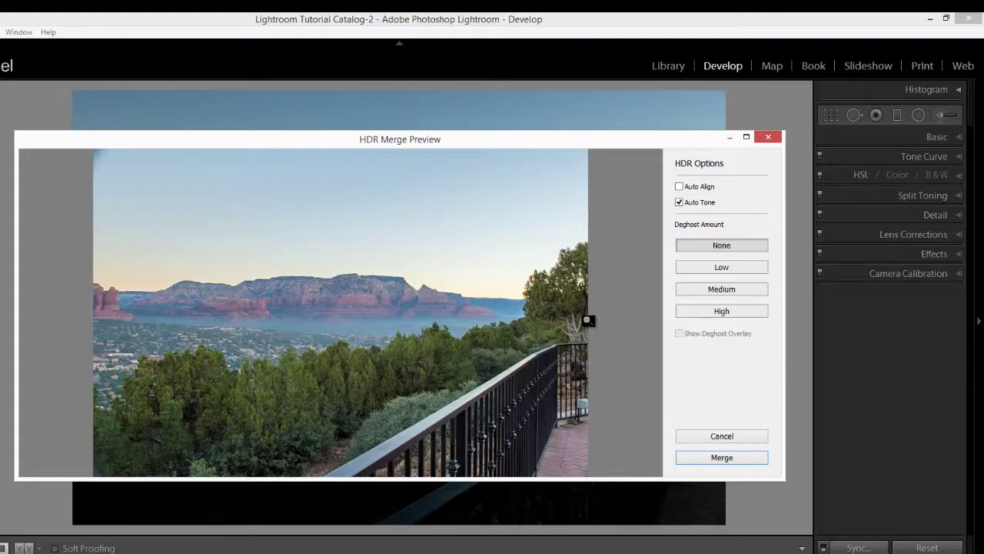
- Merge with Auto Tone on and Deghost None, creating DSC_3040-HDR-5.dng
click(724, 457)
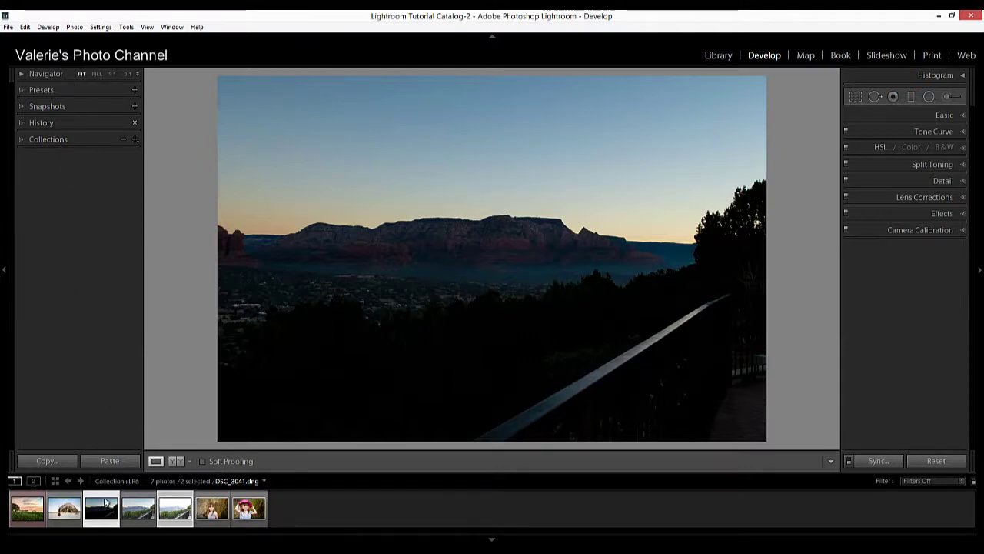
- Load DSC_3040-HDR-5.dng from the filmstrip into Develop
click(139, 519)
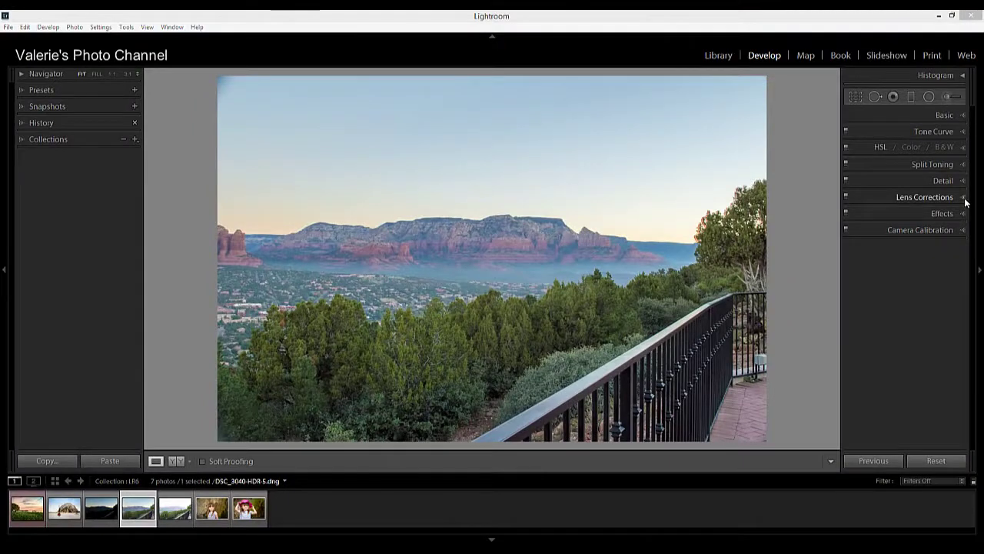
- Turn on Enable Profile Corrections in the Lens Corrections panel for the HDR photo
click(960, 199)
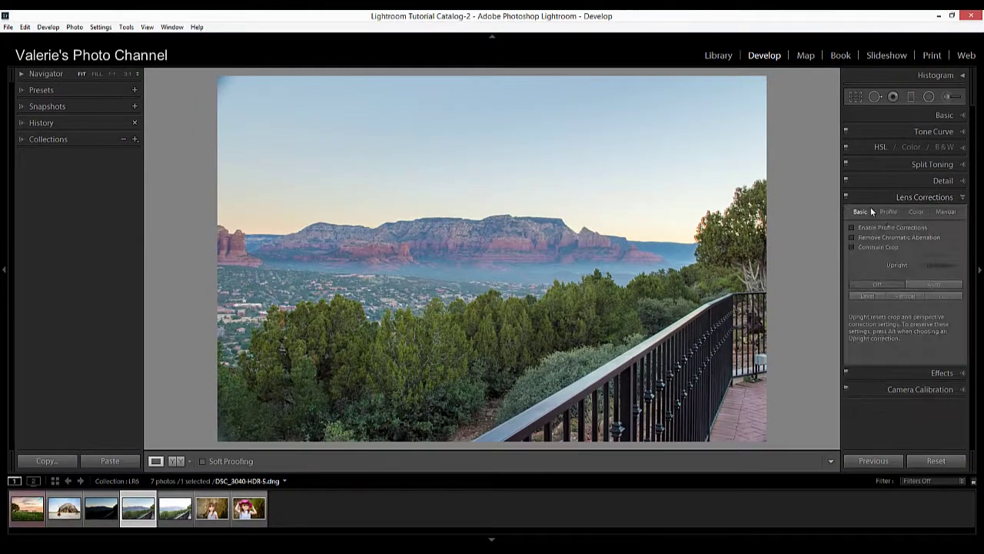
click(852, 228)
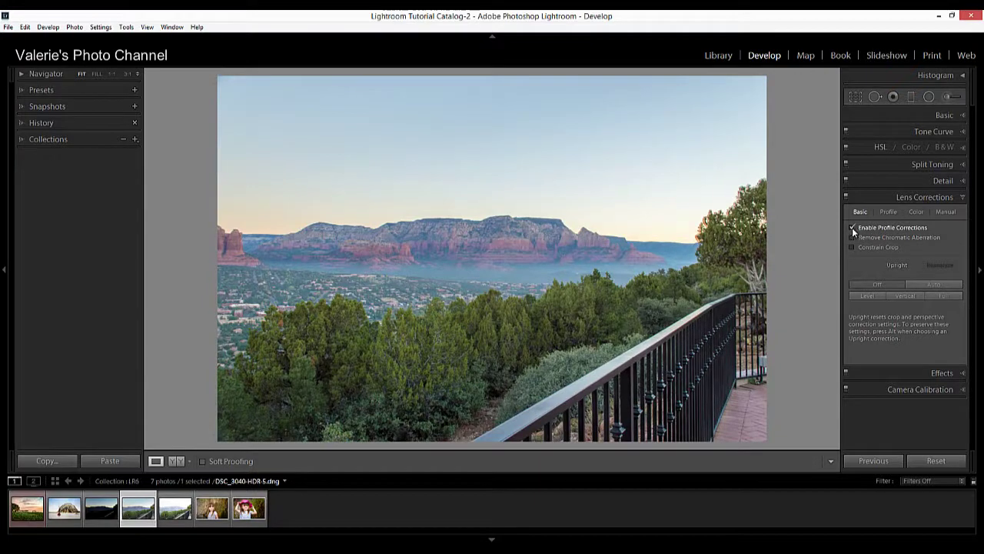
click(963, 198)
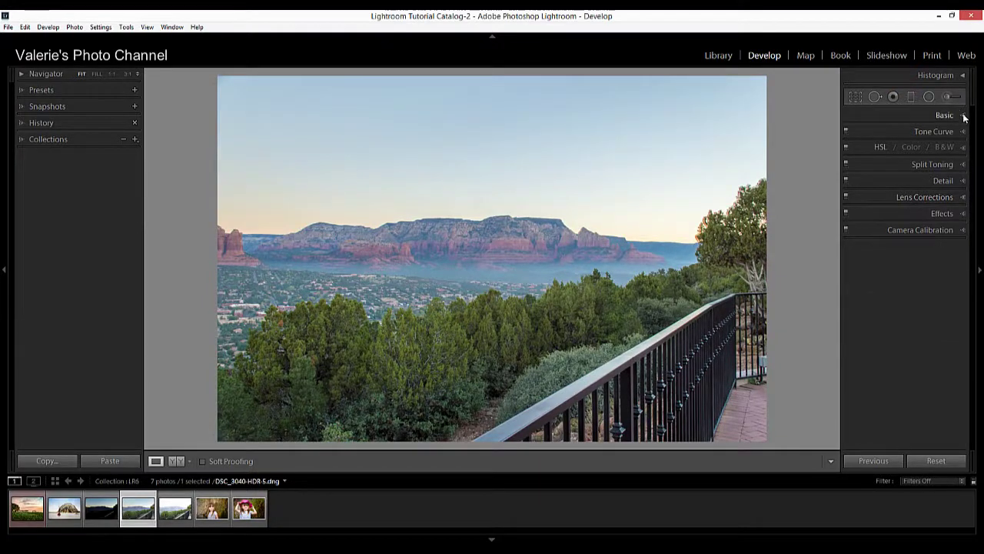
- Expand the Basic panel and review the WB presets, leaving white balance As Shot
click(963, 115)
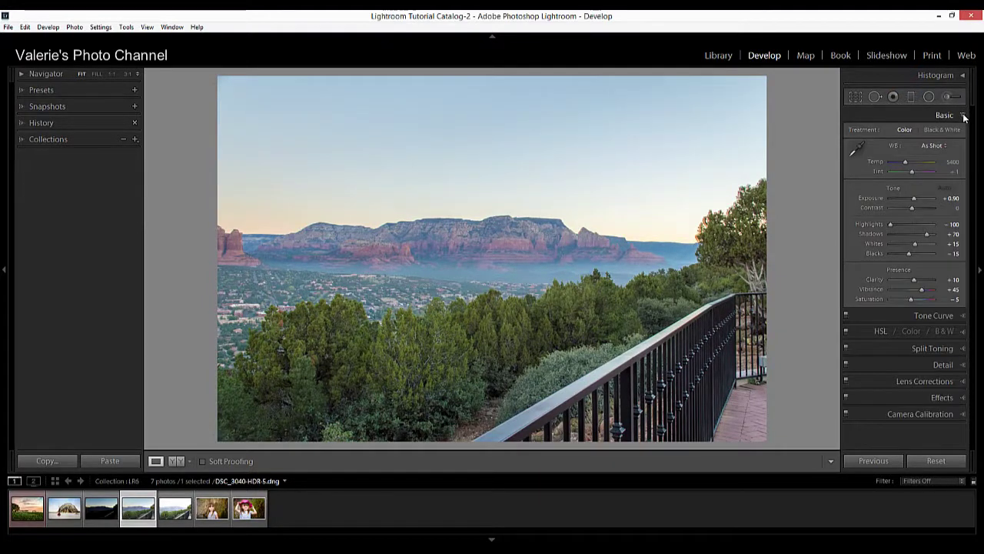
click(940, 146)
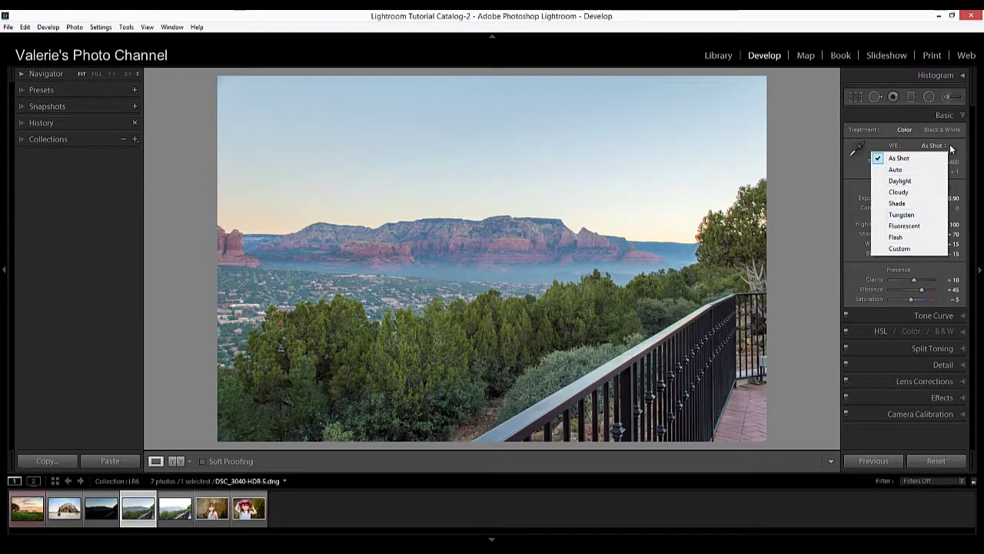
click(723, 22)
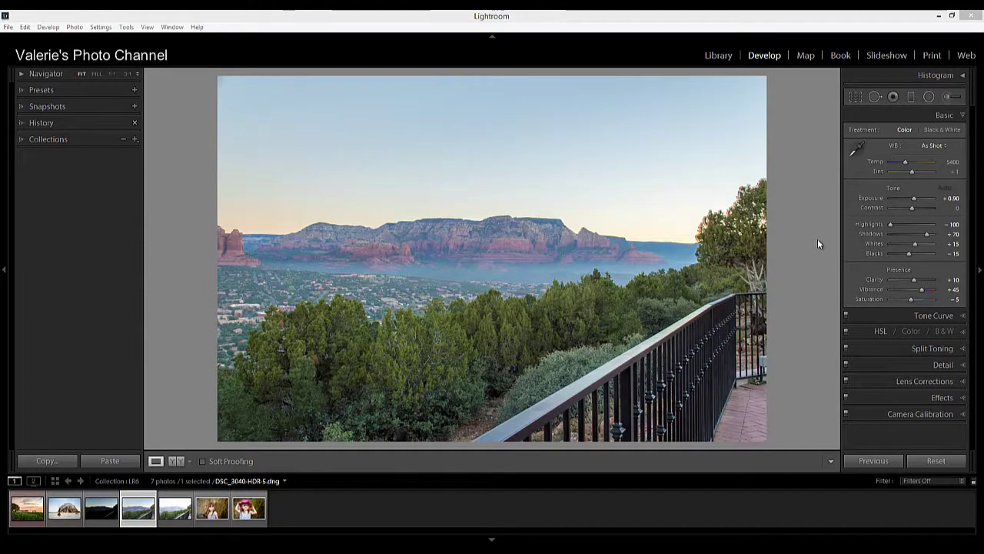
- Select the sixth and seventh filmstrip portraits of the girl and switch to the Library module
click(211, 519)
ctrl+click(249, 509)
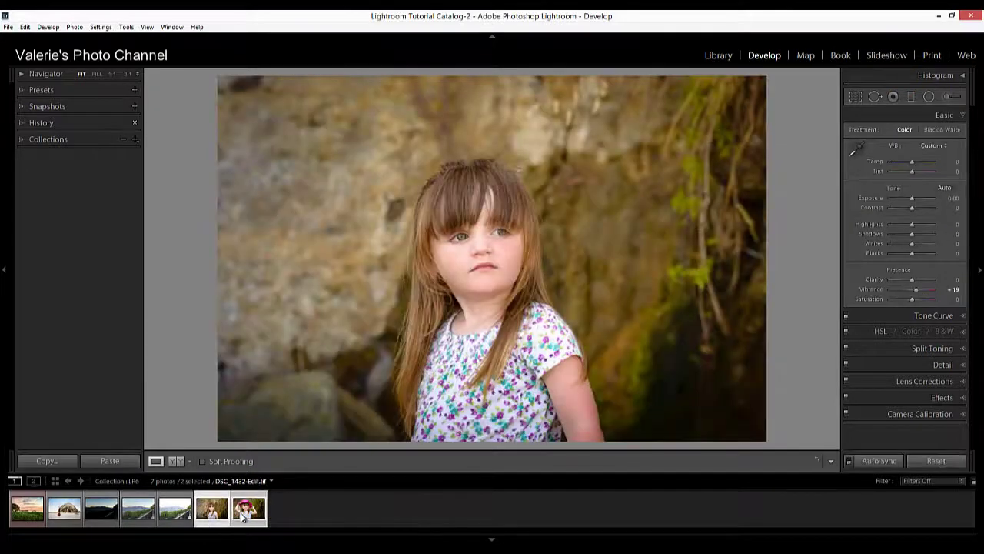
click(718, 56)
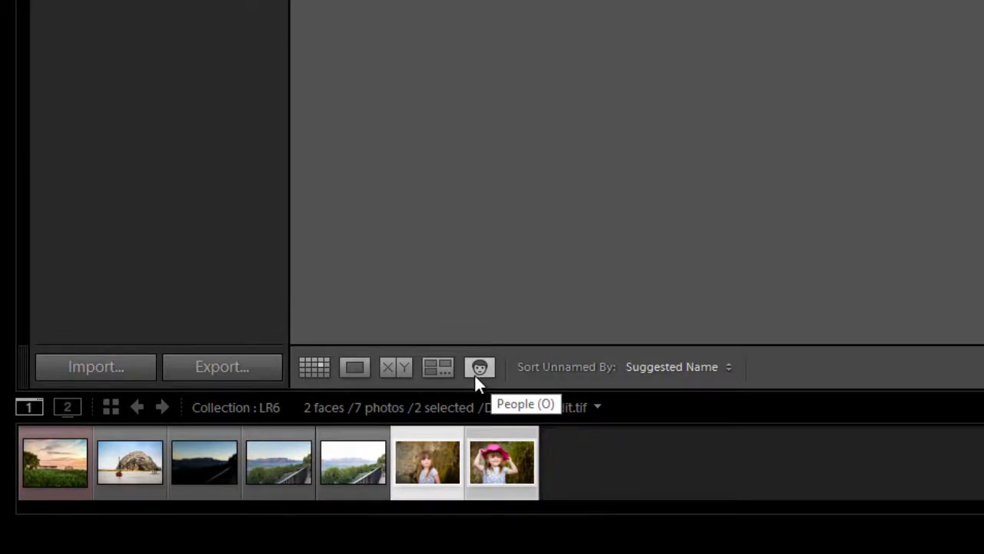
- Show the faces detected in both portraits and confirm the pink-hat face's suggested name, madison
click(477, 372)
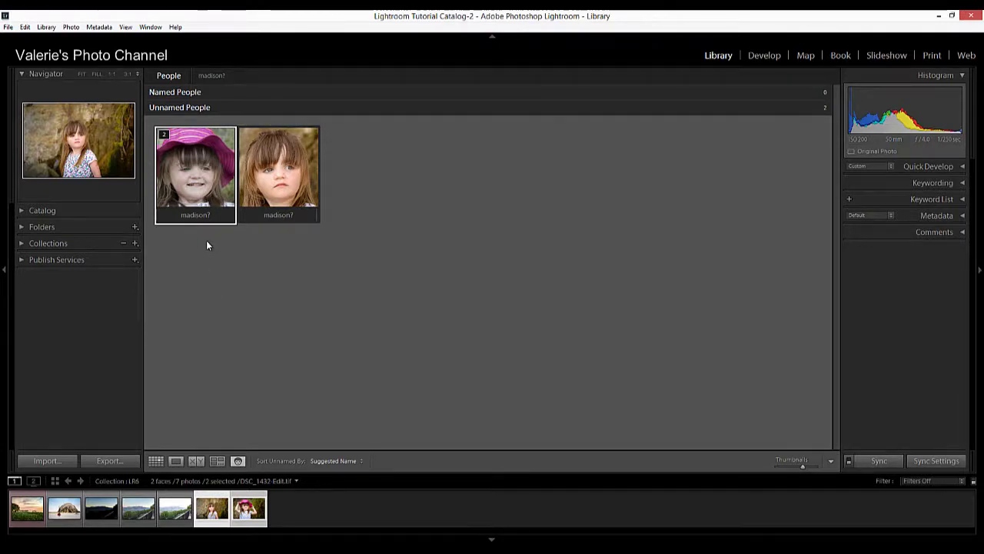
mouse_move(207, 223)
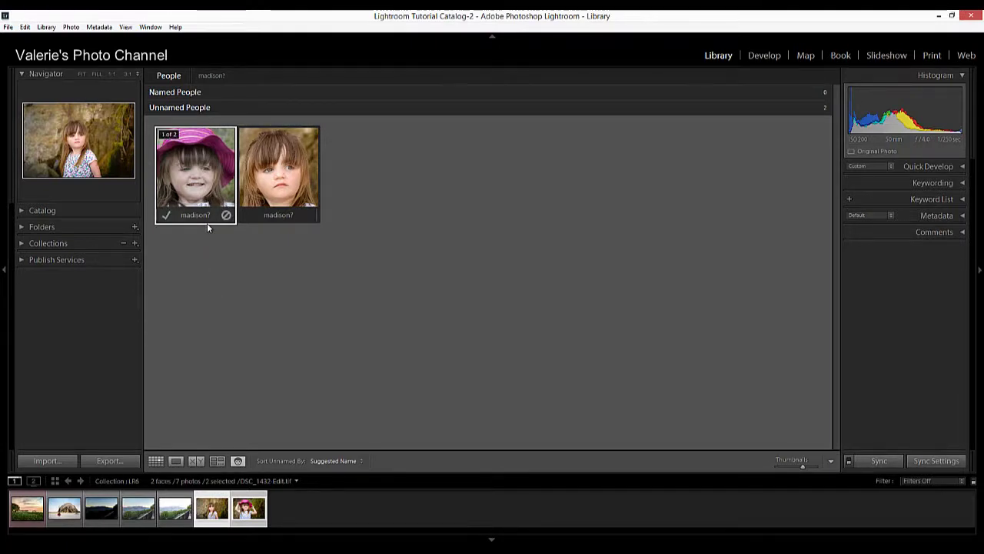
click(166, 217)
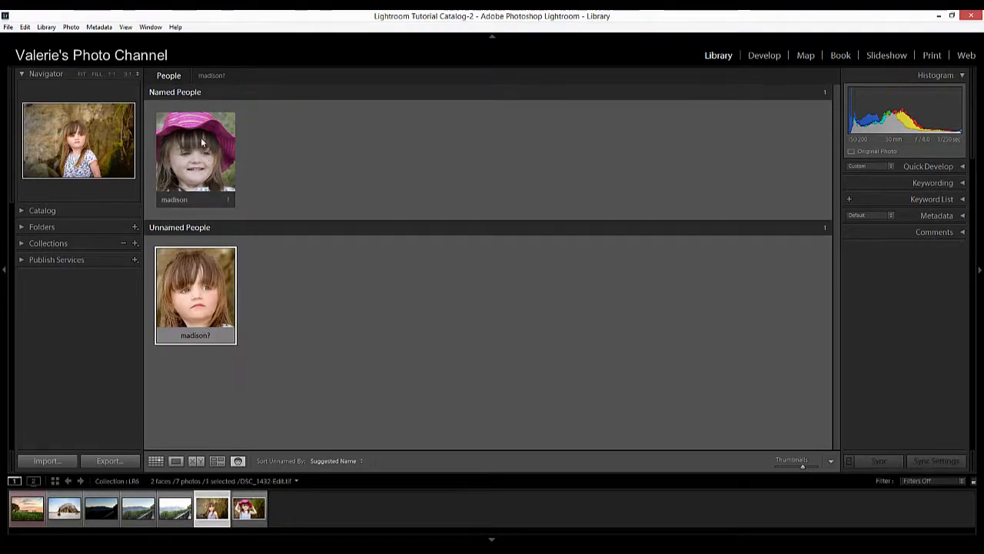
- Confirm the remaining unnamed face as madison, so no unnamed people remain
mouse_move(214, 326)
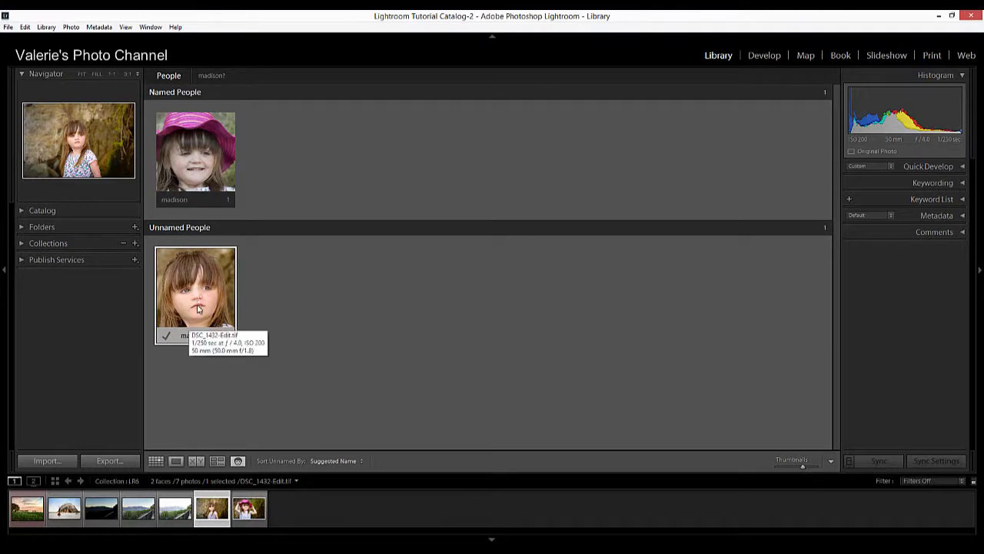
mouse_move(167, 335)
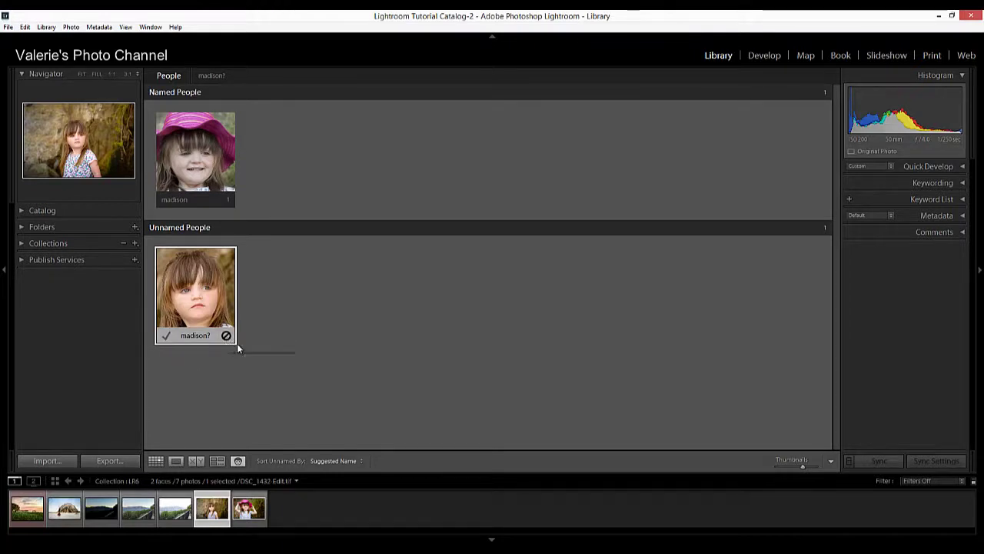
click(166, 337)
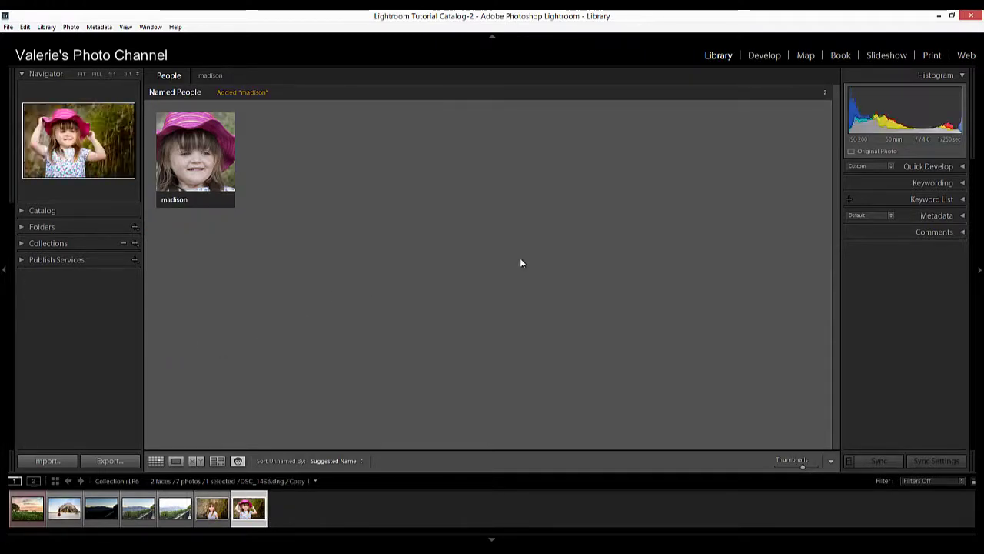